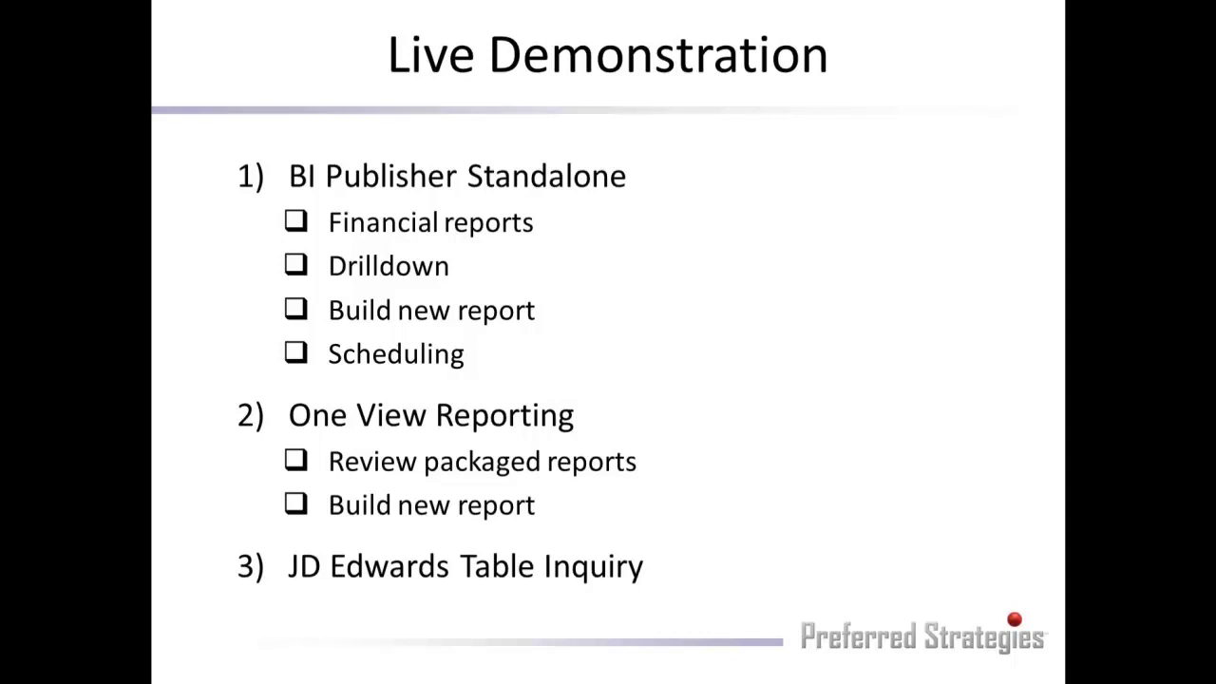
# Step: End the PowerPoint slide show to return to editing slide 7, 'Live Demonstration'
pyautogui.press('Escape')
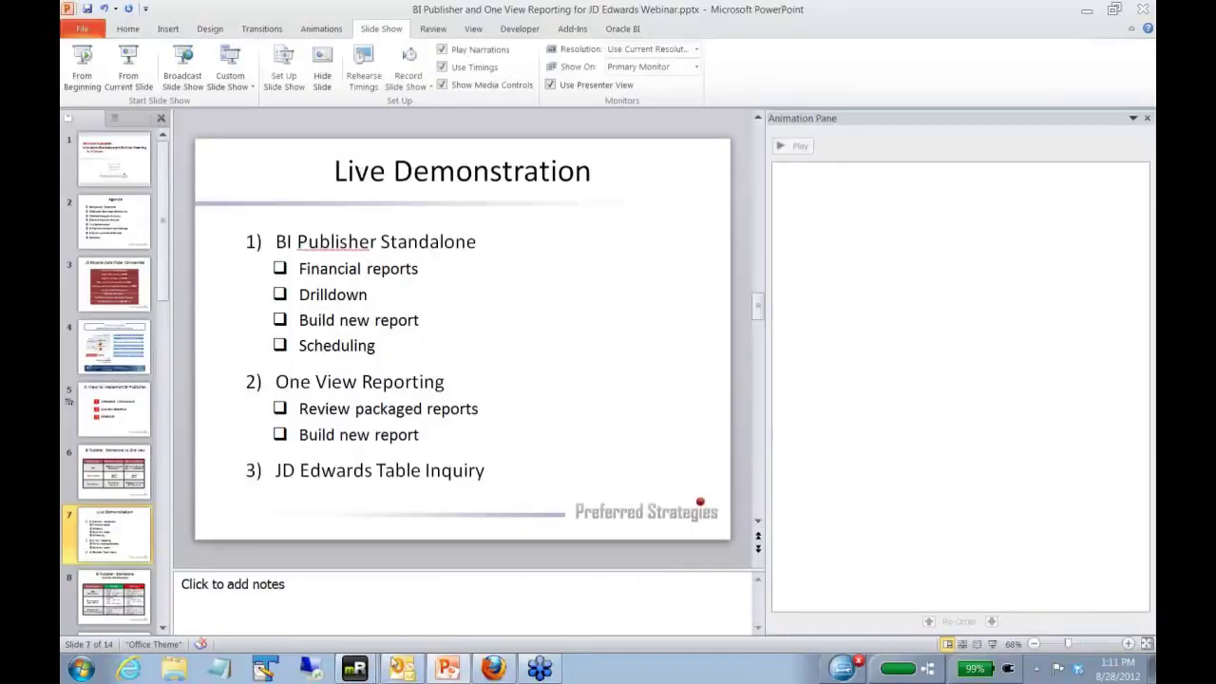
# Step: Switch to the winsrv56 remote desktop session and launch Internet Explorer from its Start menu
pyautogui.click(354, 669)
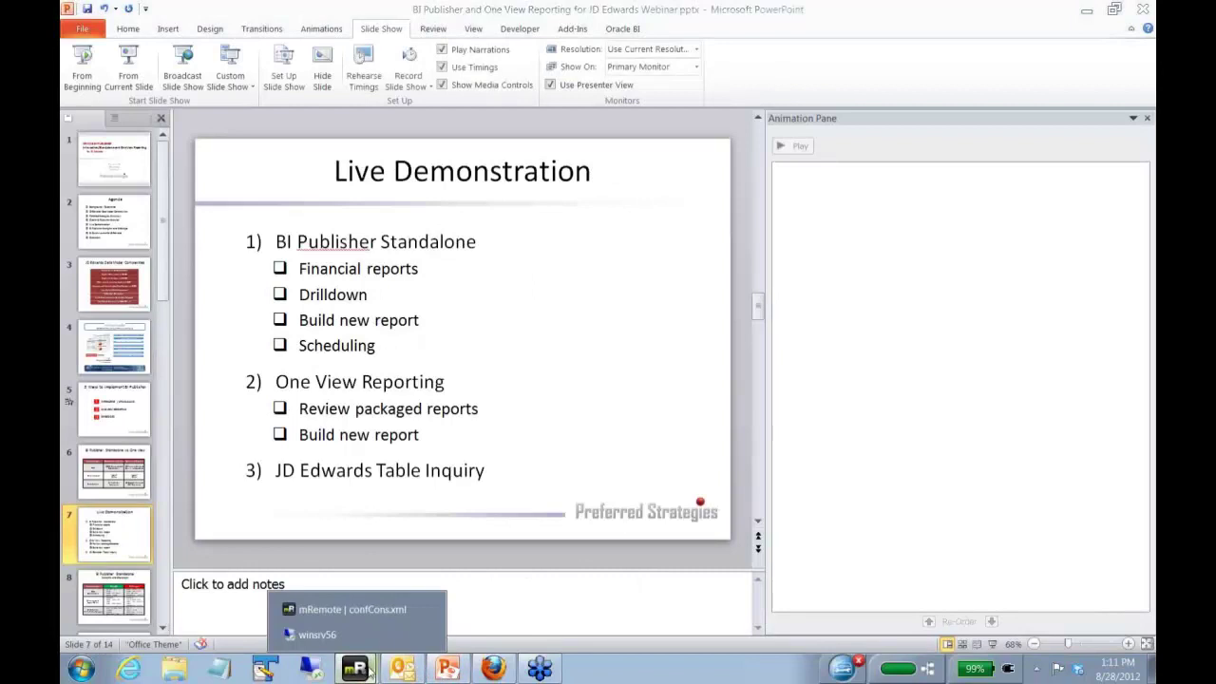
pyautogui.click(347, 634)
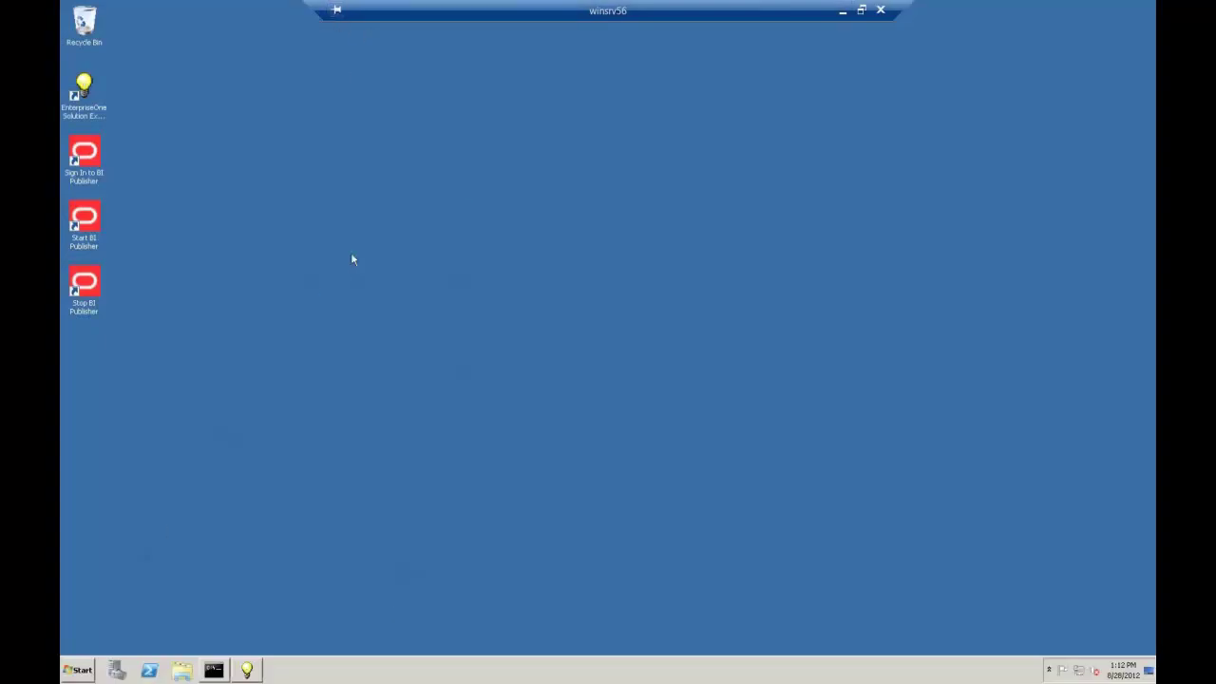
pyautogui.click(80, 669)
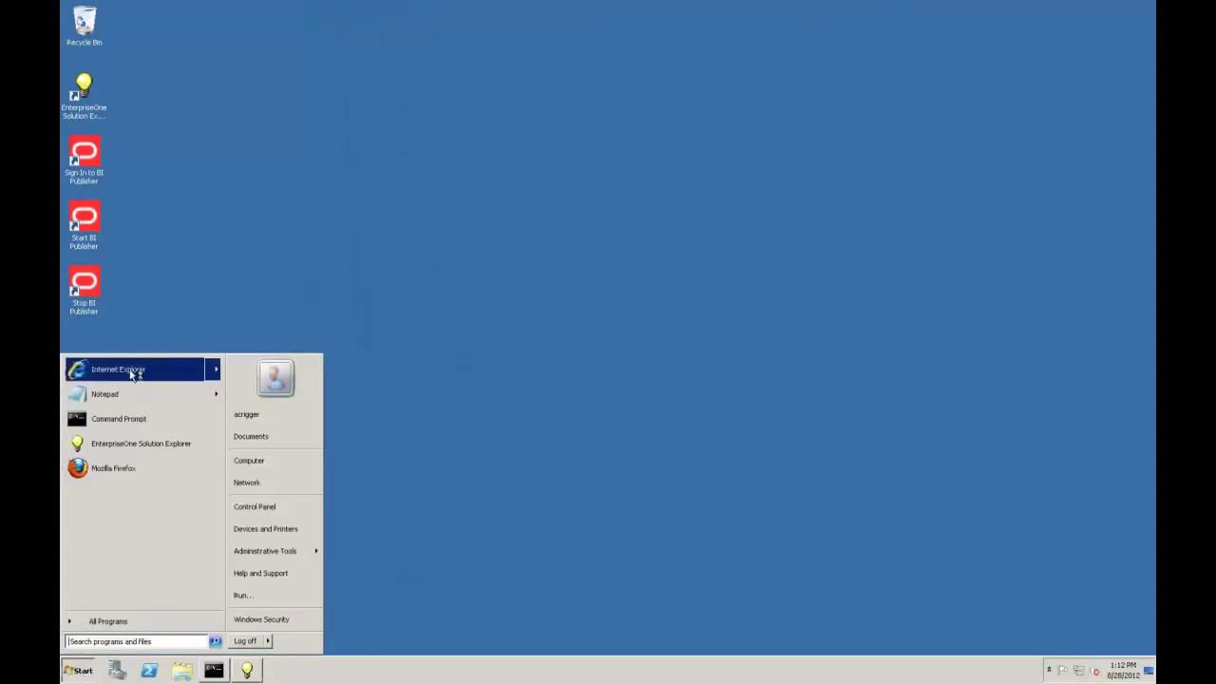
pyautogui.click(138, 370)
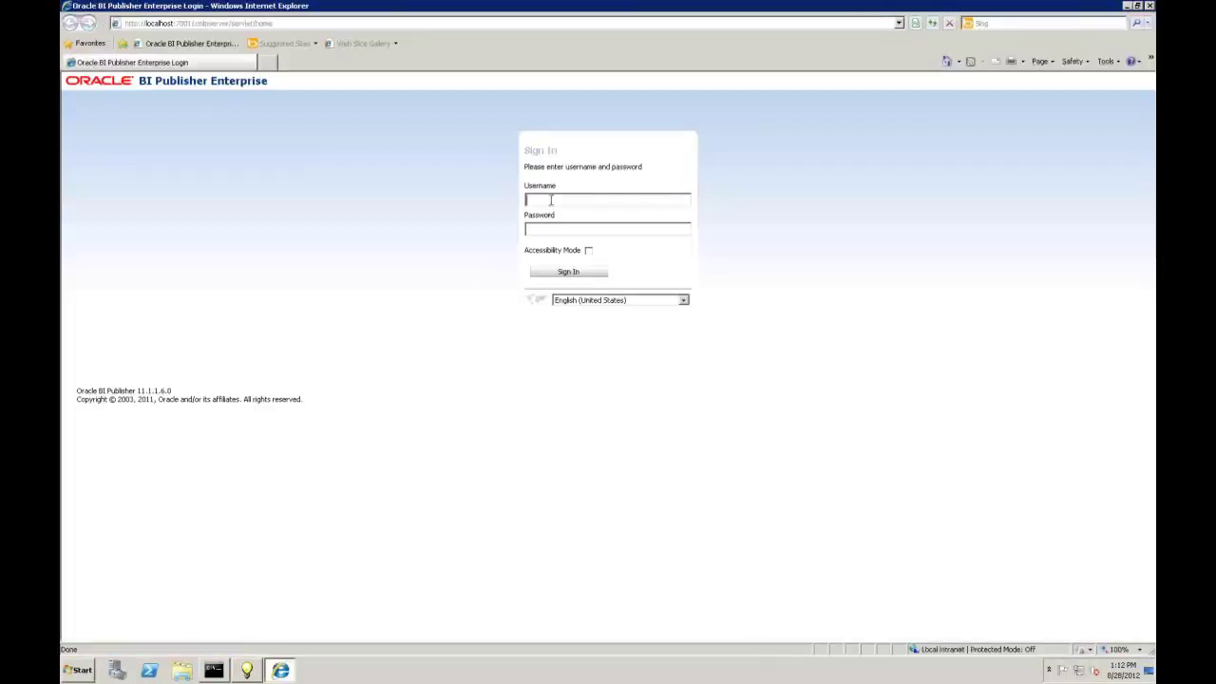
# Step: Sign in to BI Publisher with the account username and password, then go to the Catalog
pyautogui.press('Return')
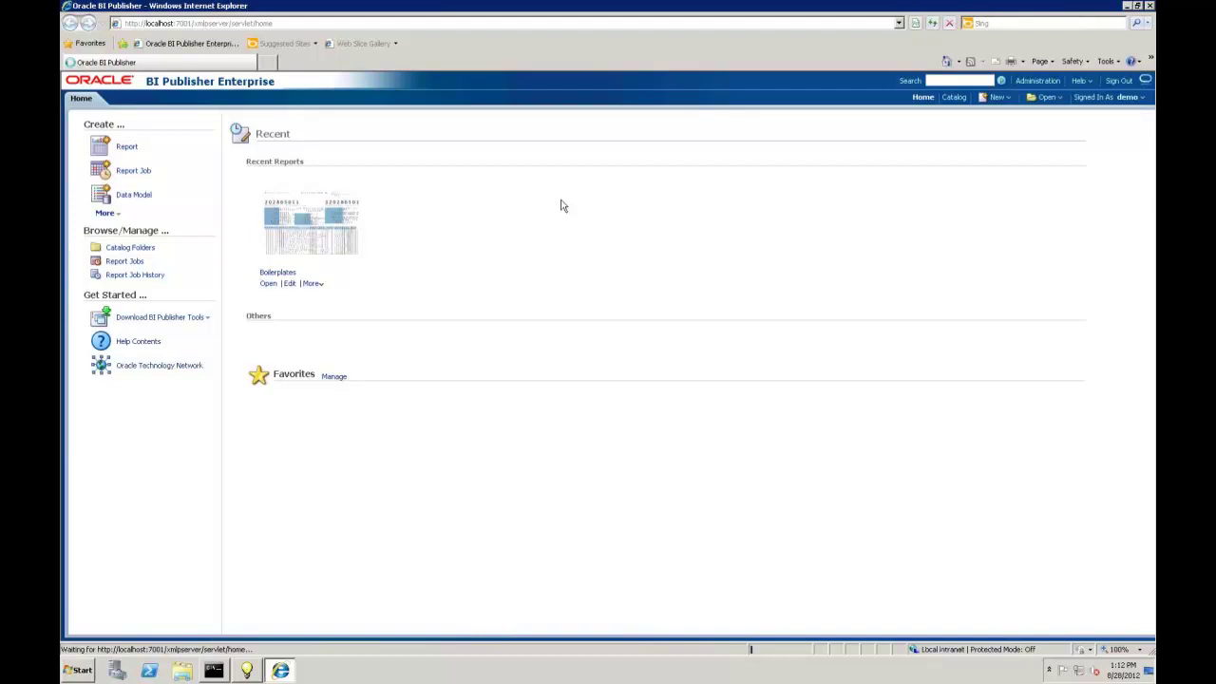
pyautogui.click(953, 98)
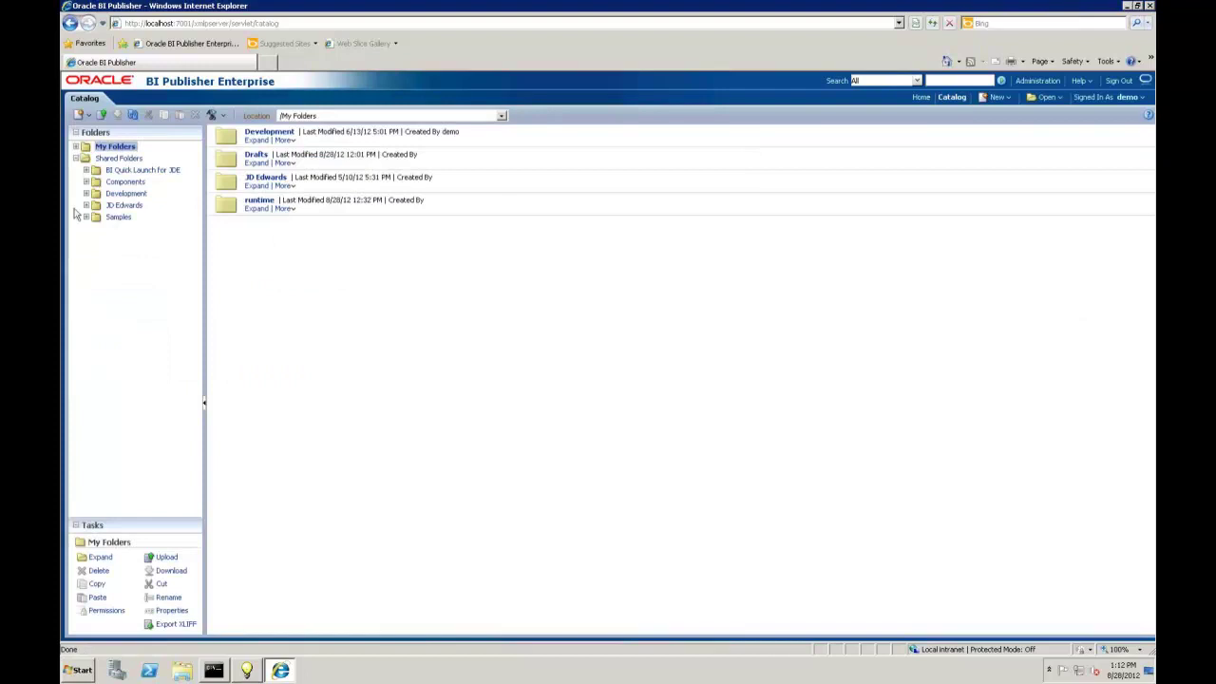
# Step: Expand BI Quick Launch for JDE > Reports > Financials and select the General Accounting folder
pyautogui.click(87, 170)
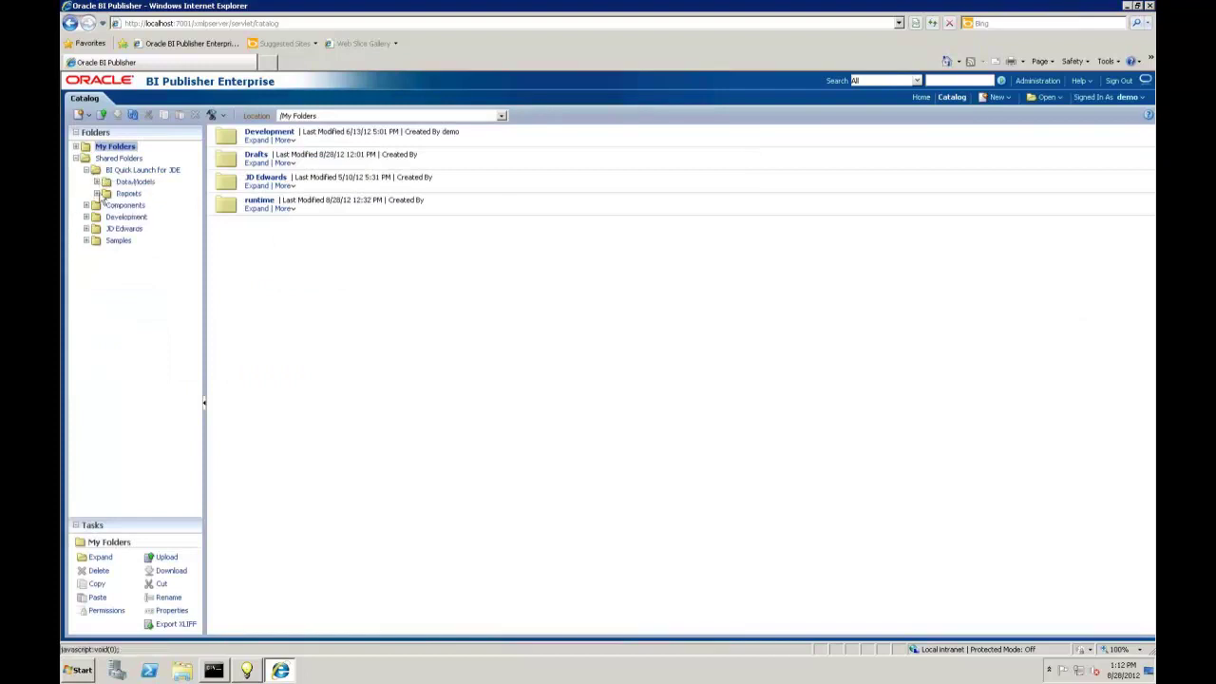
pyautogui.click(97, 194)
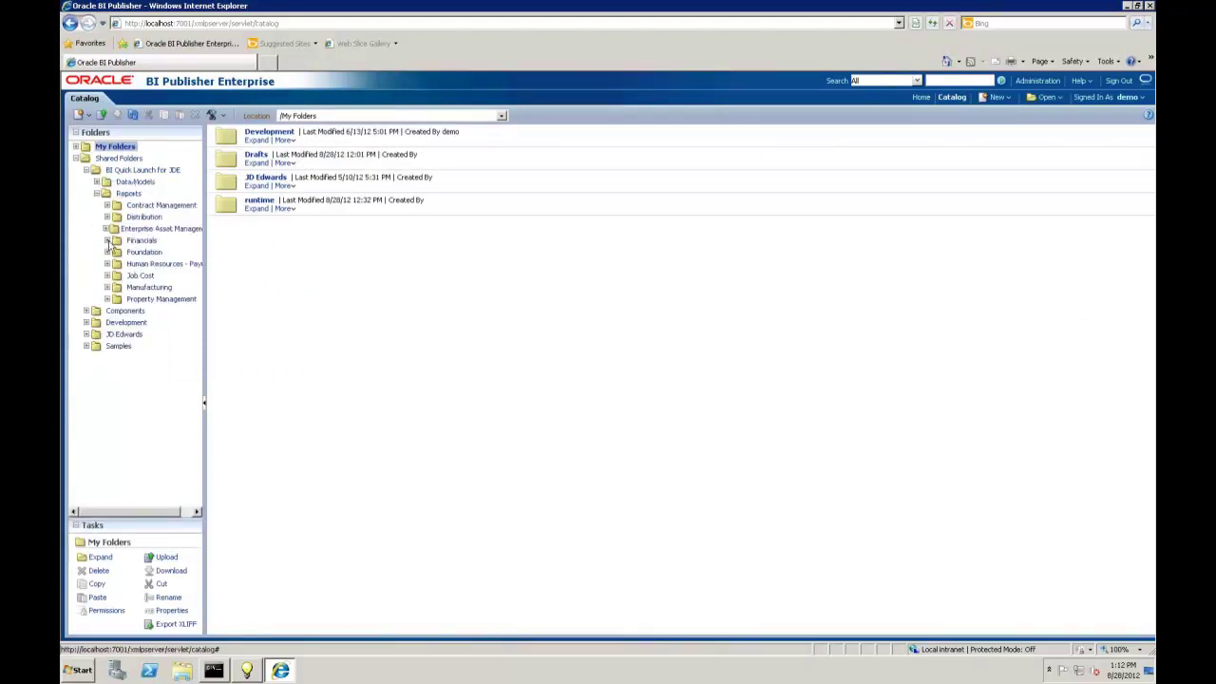
pyautogui.click(106, 240)
pyautogui.click(169, 275)
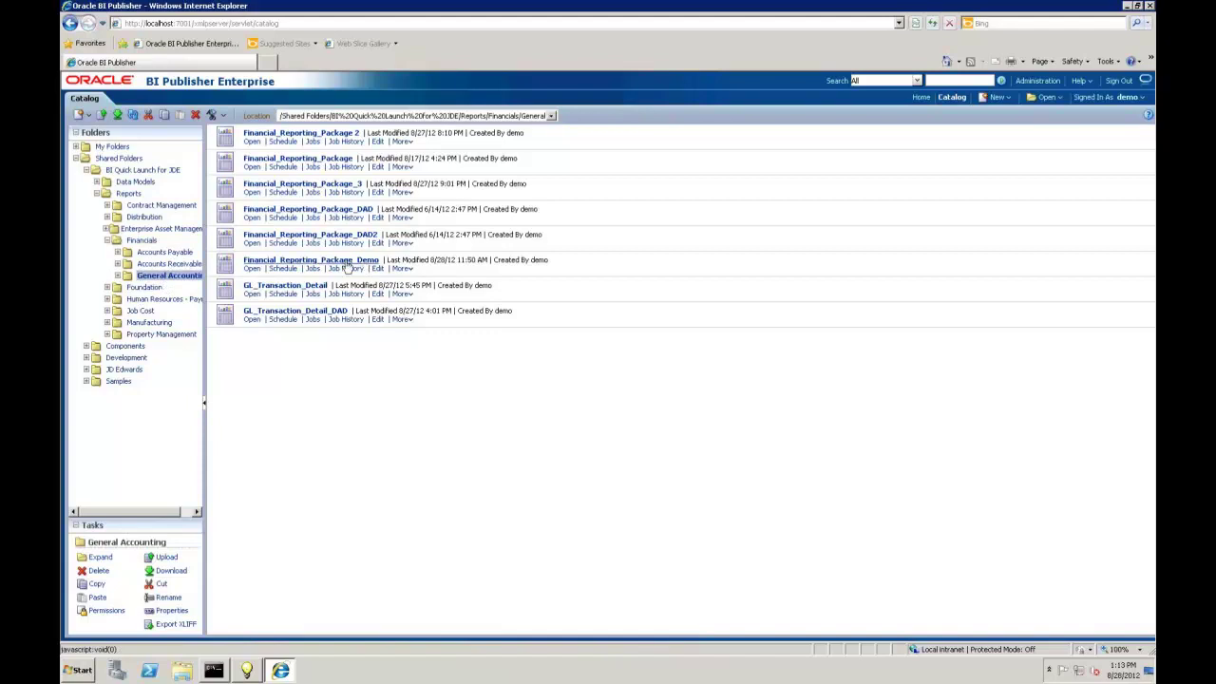
# Step: Open the Financial_Reporting_Package_Demo report from the General Accounting list
pyautogui.click(251, 276)
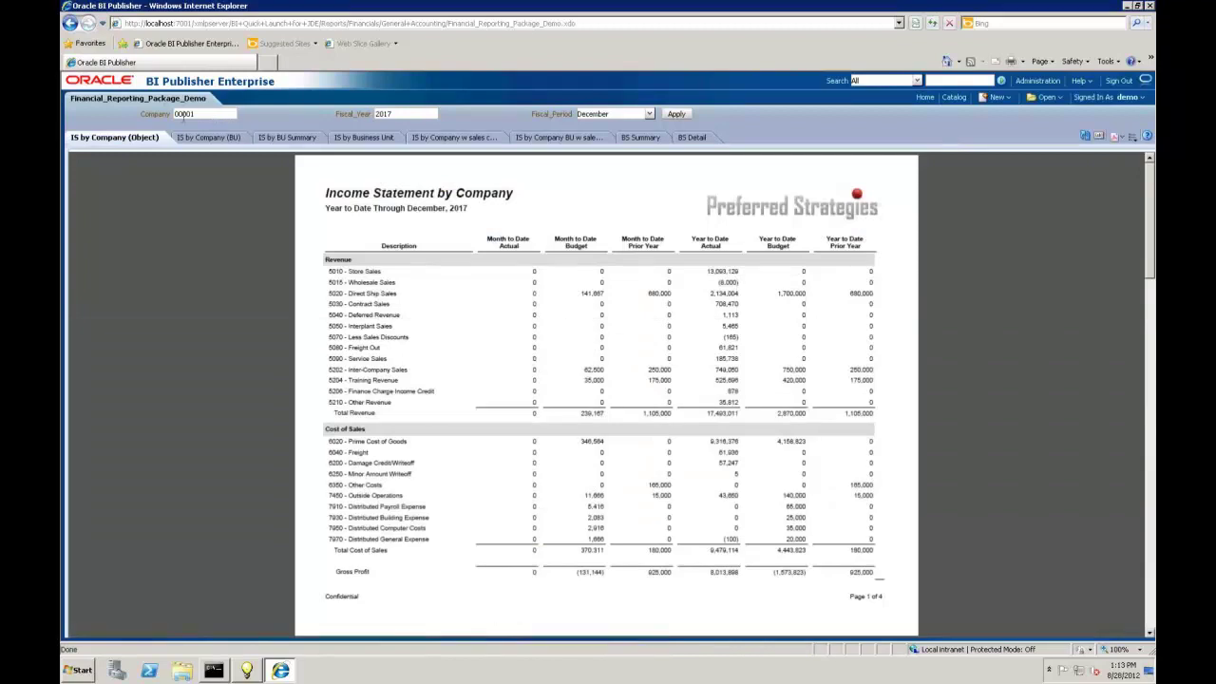
# Step: Set Fiscal_Period to July and apply it to rerun the income statement
pyautogui.click(649, 114)
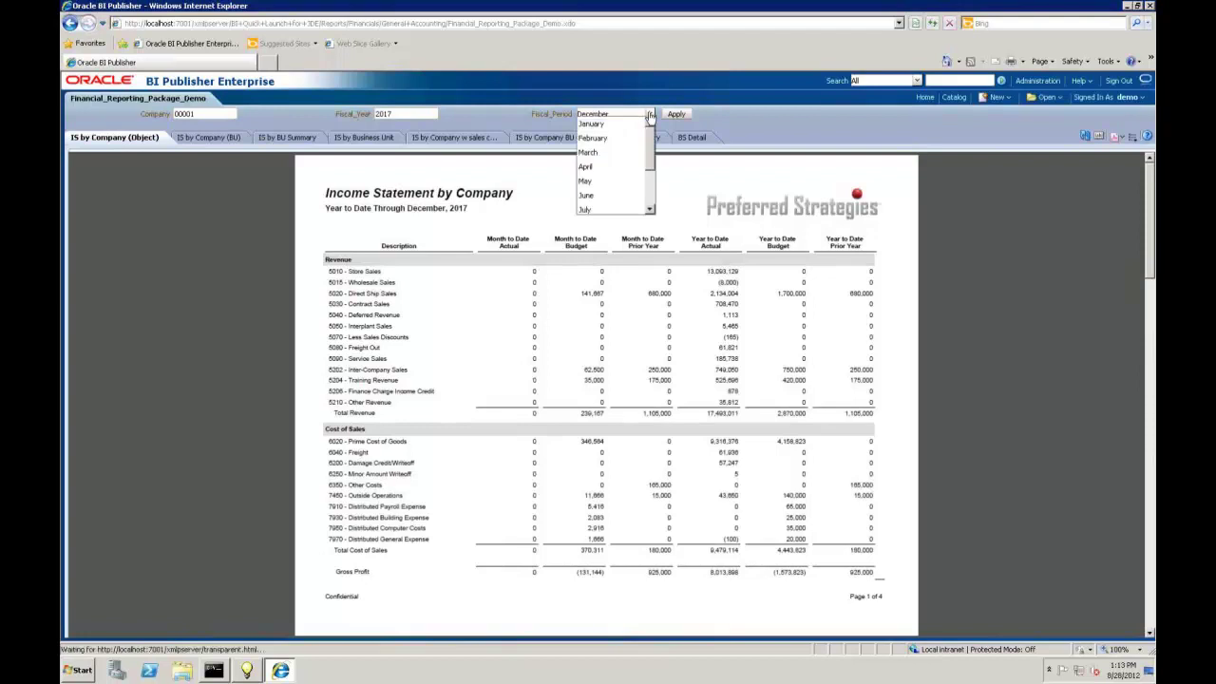
pyautogui.click(598, 209)
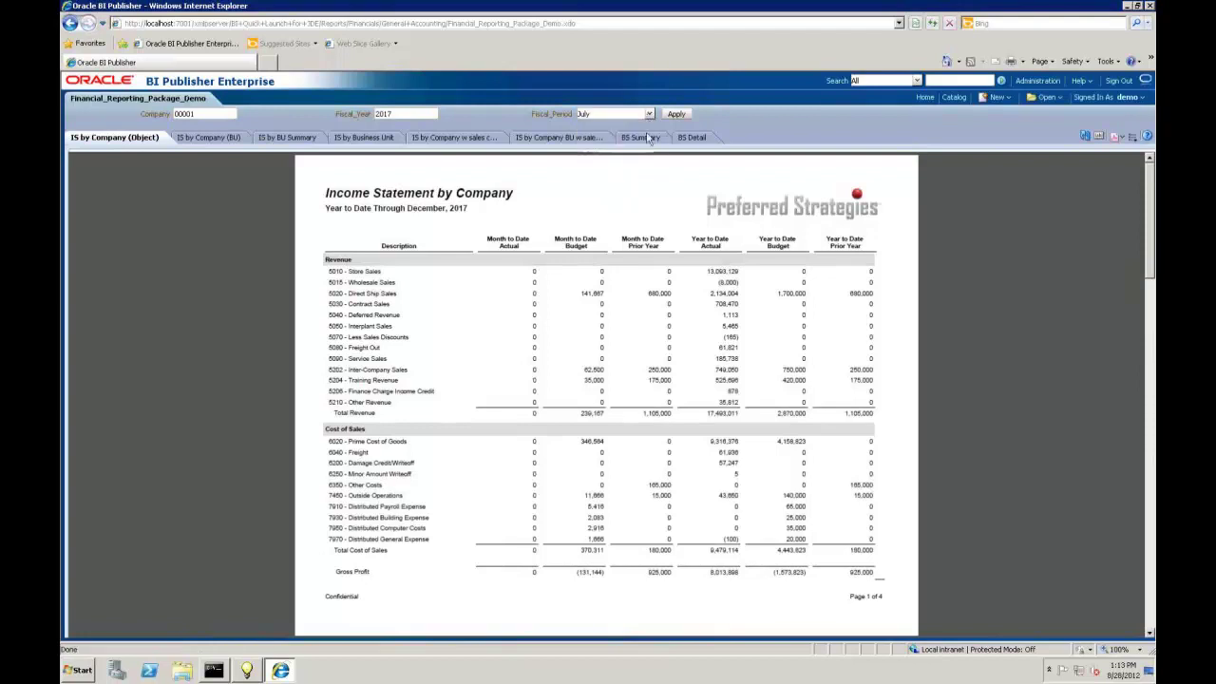
pyautogui.click(676, 115)
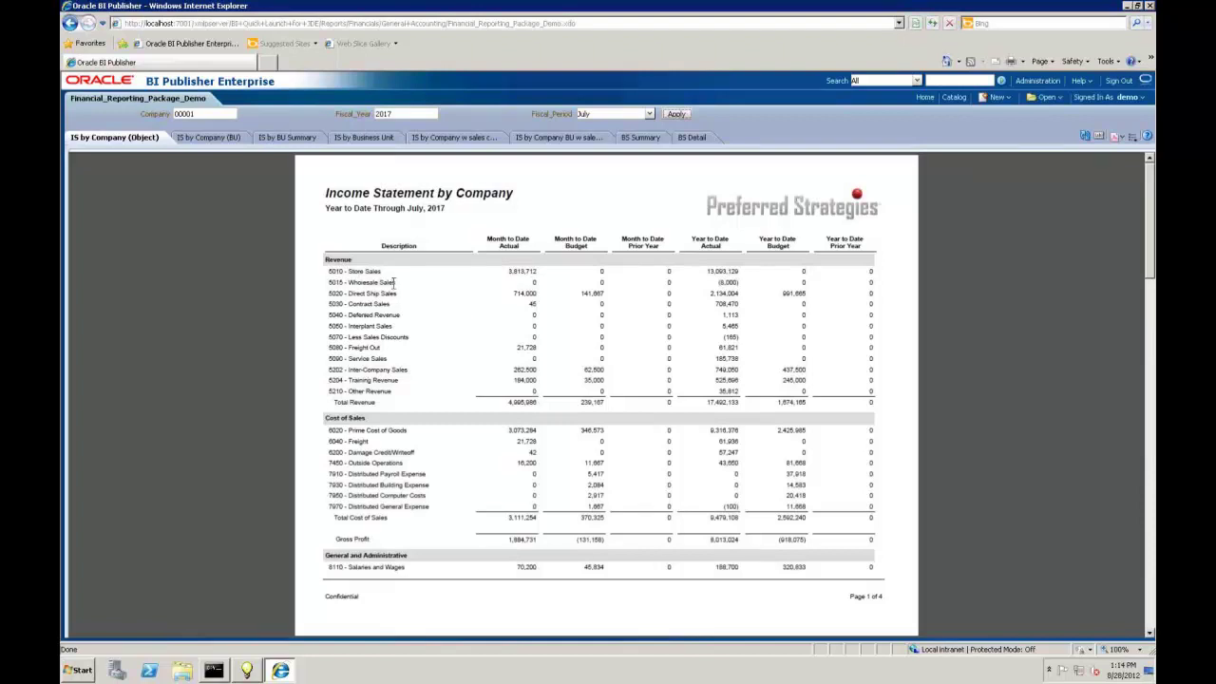
pyautogui.scroll(-10, 377, 392)
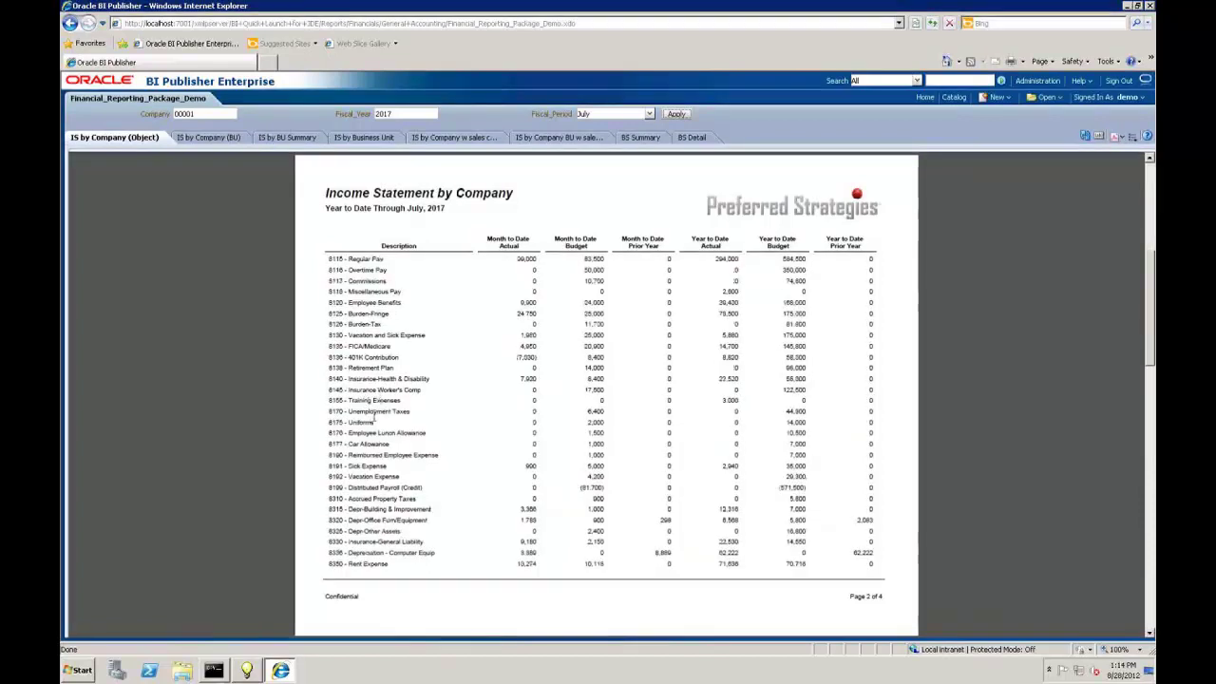
pyautogui.scroll(-15, 418, 376)
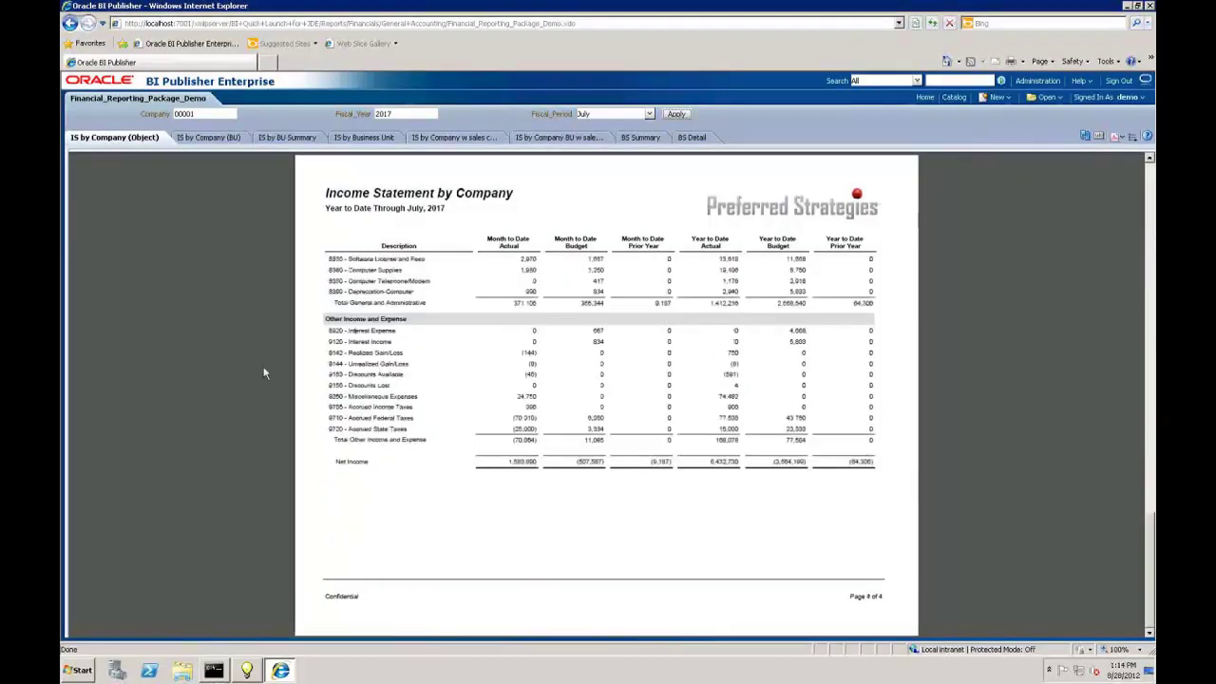
pyautogui.scroll(20, 449, 417)
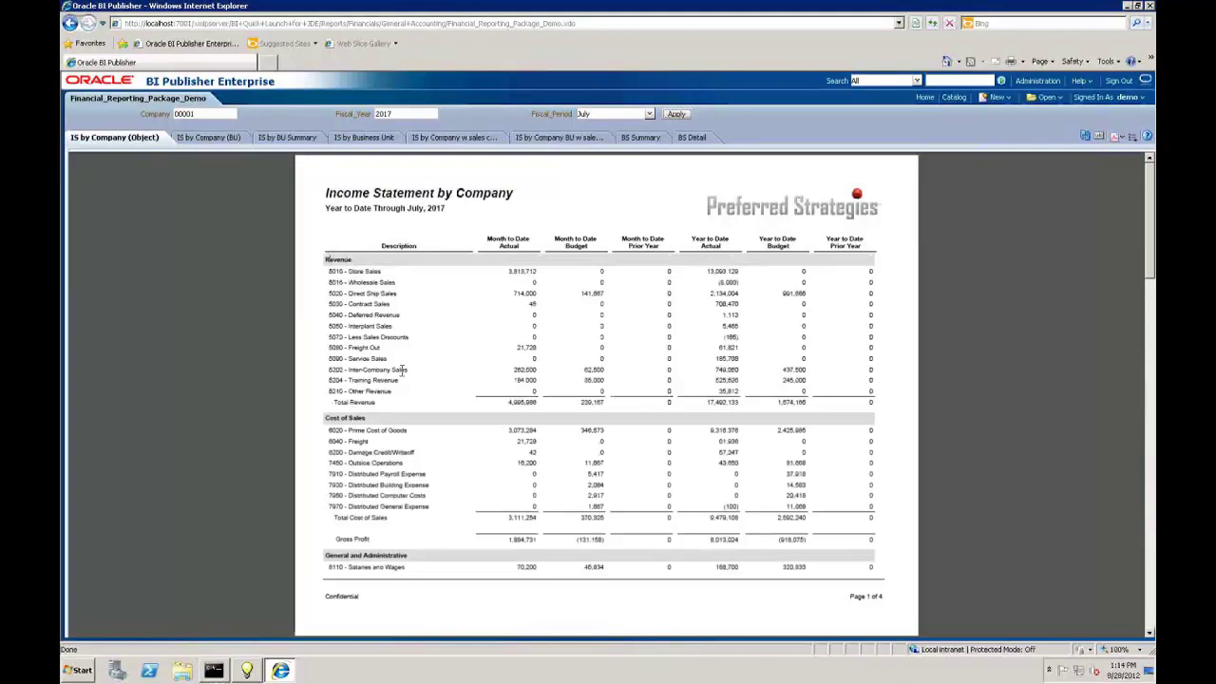
# Step: Step through the IS by Company (BU), IS by BU Summary and IS by Business Unit tabs
pyautogui.click(209, 139)
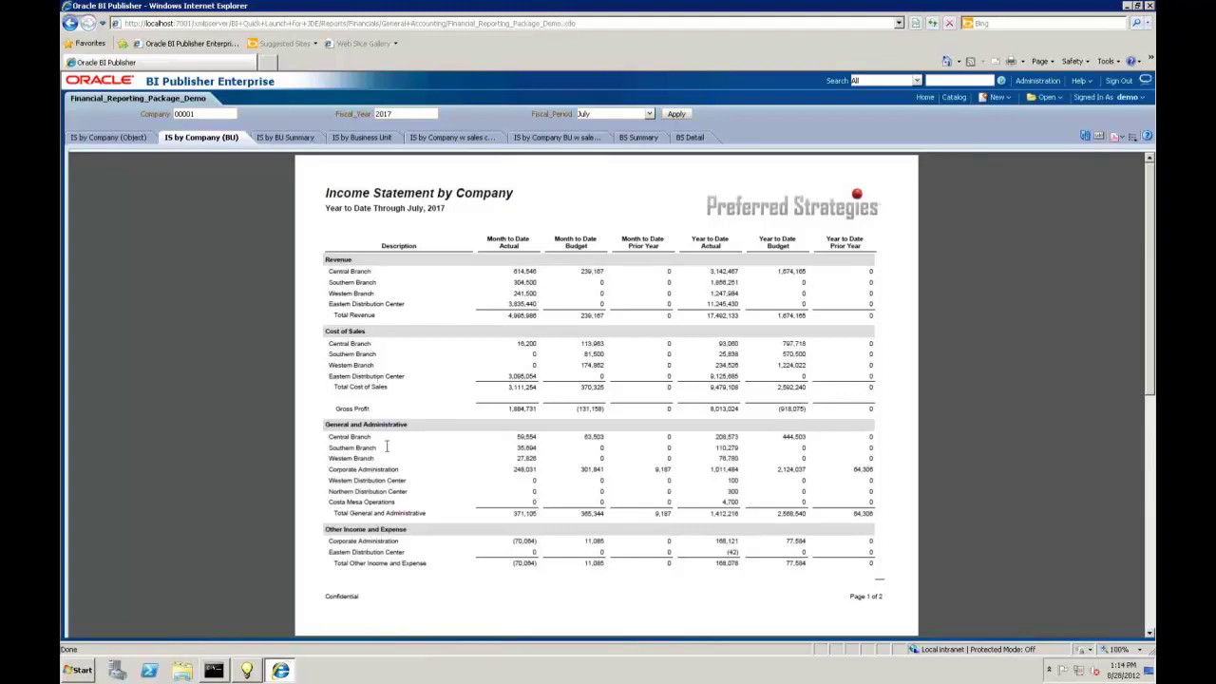
pyautogui.click(285, 137)
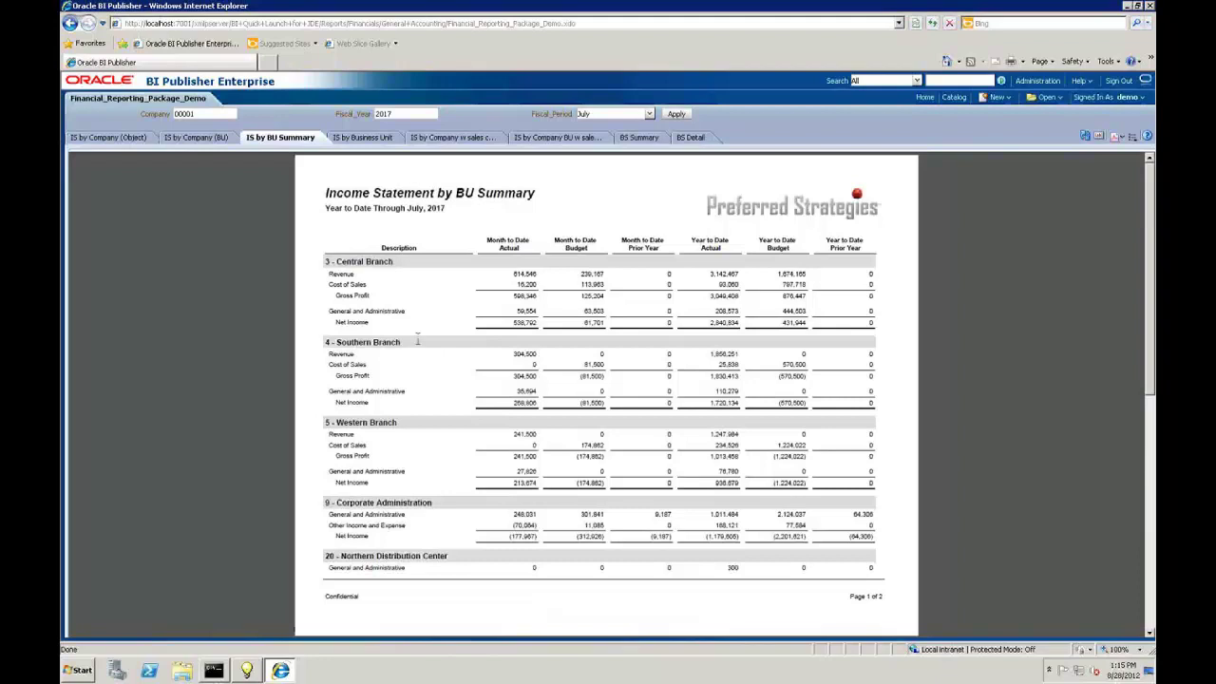
pyautogui.click(361, 137)
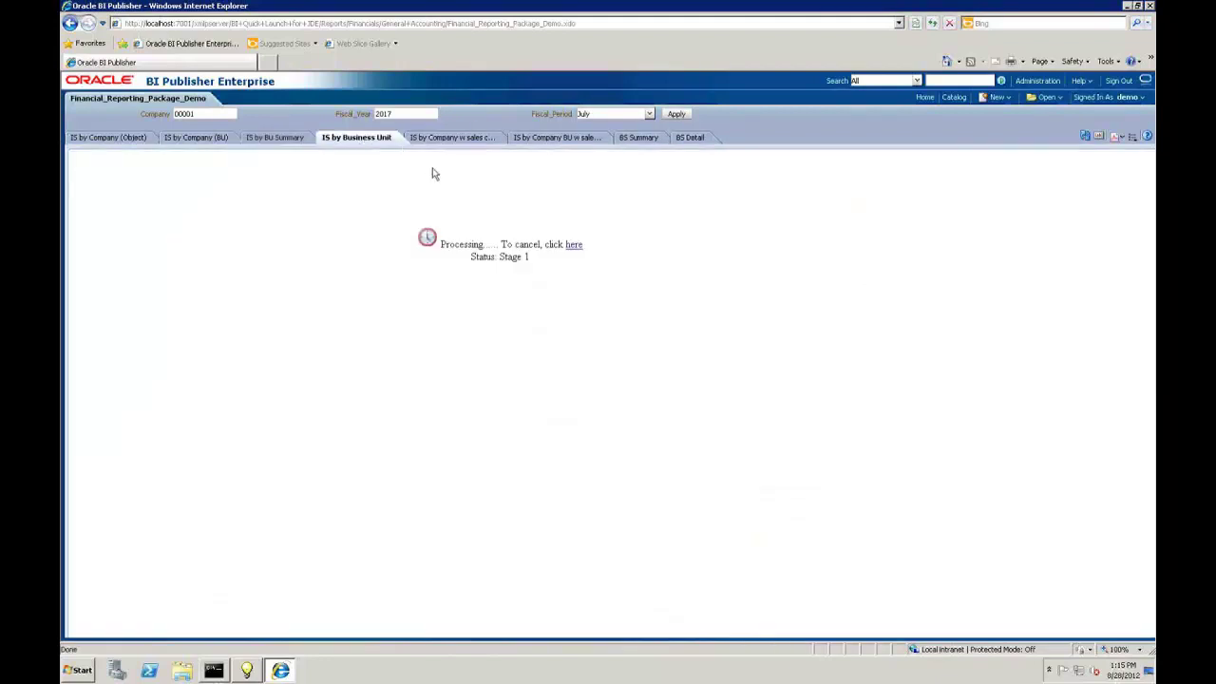
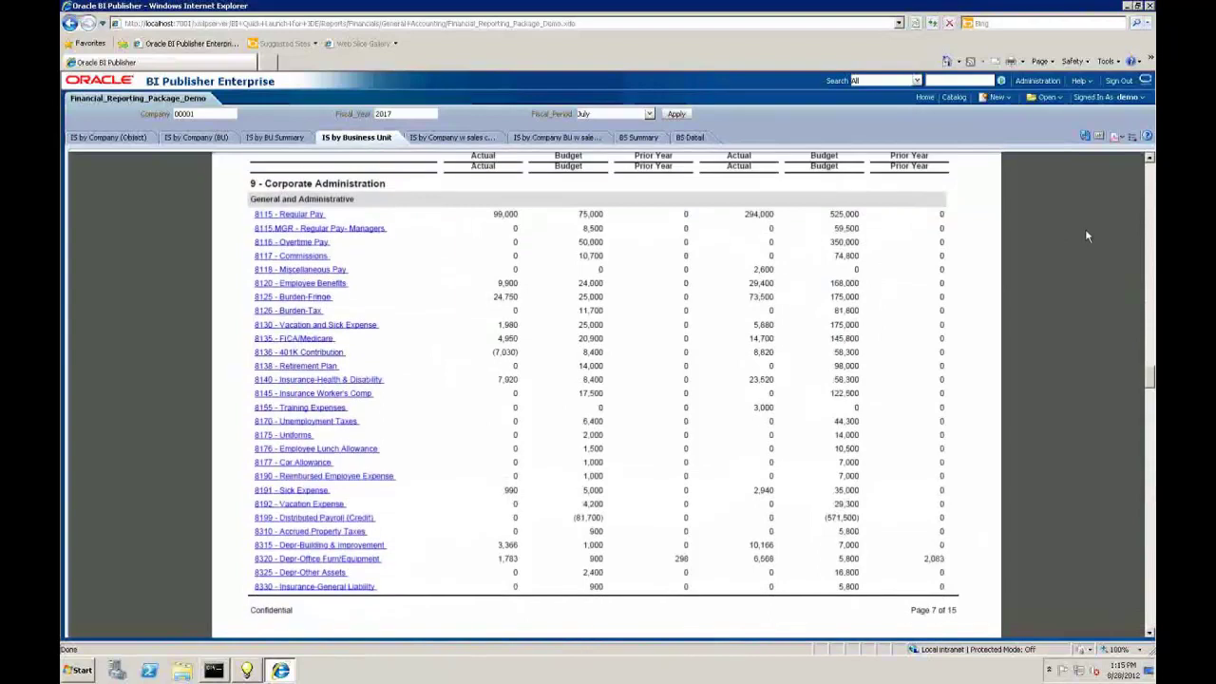
pyautogui.scroll(1, 1087, 236)
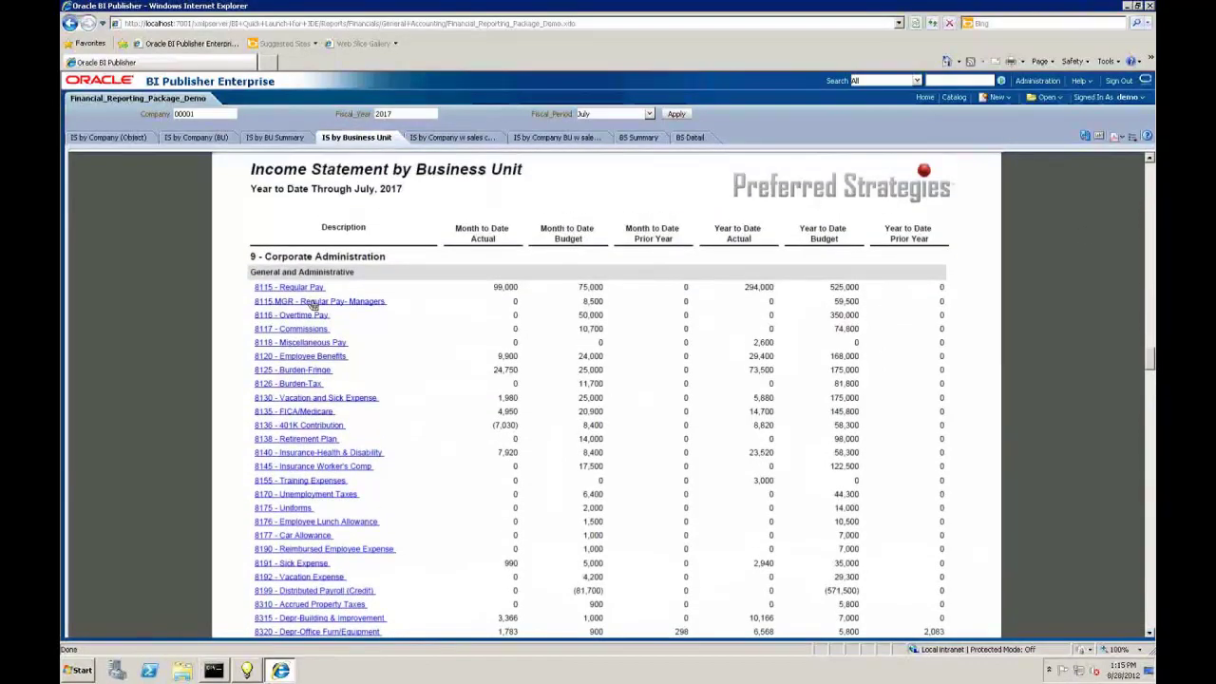
# Step: Drill from the IS by Business Unit report into the GL detail for 8350 - Rent Expense
pyautogui.scroll(-1, 510, 371)
pyautogui.scroll(-5, 510, 370)
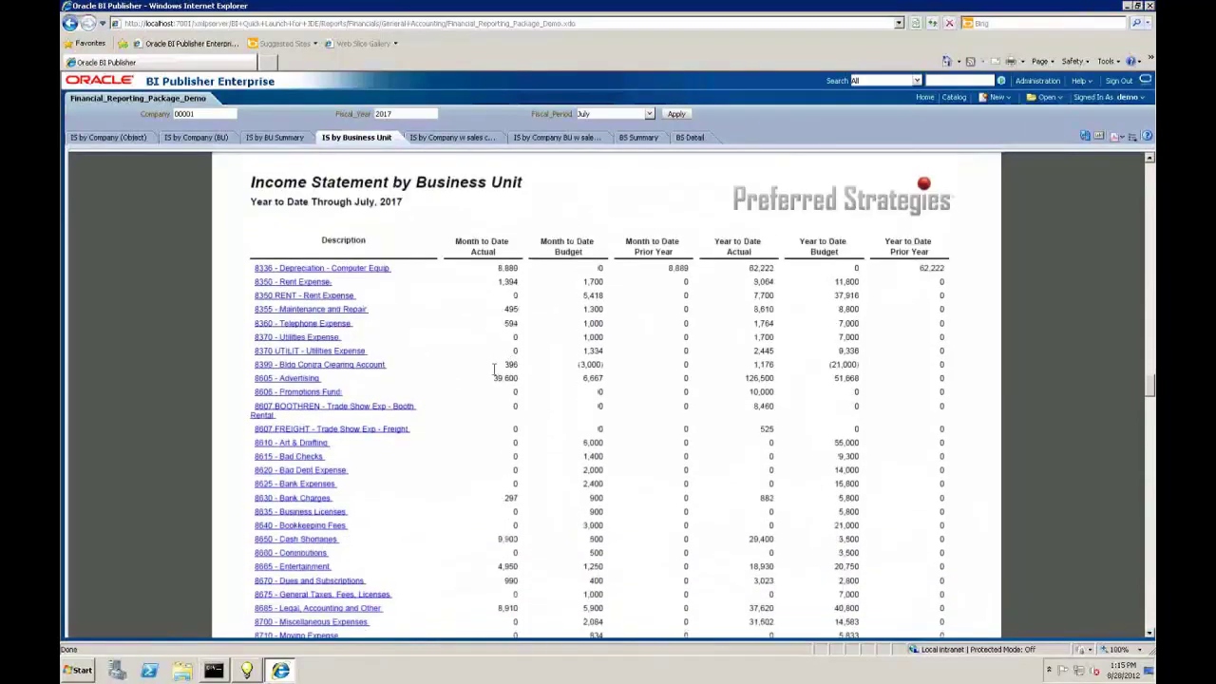
pyautogui.scroll(-1, 510, 372)
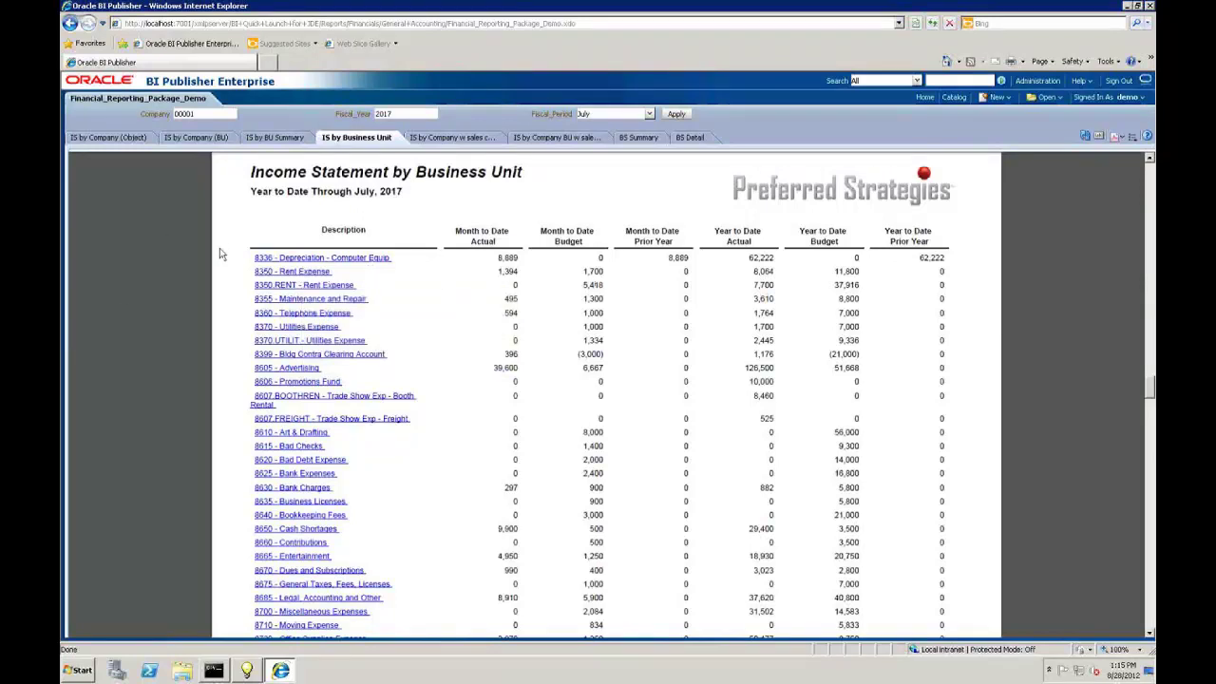
pyautogui.click(294, 272)
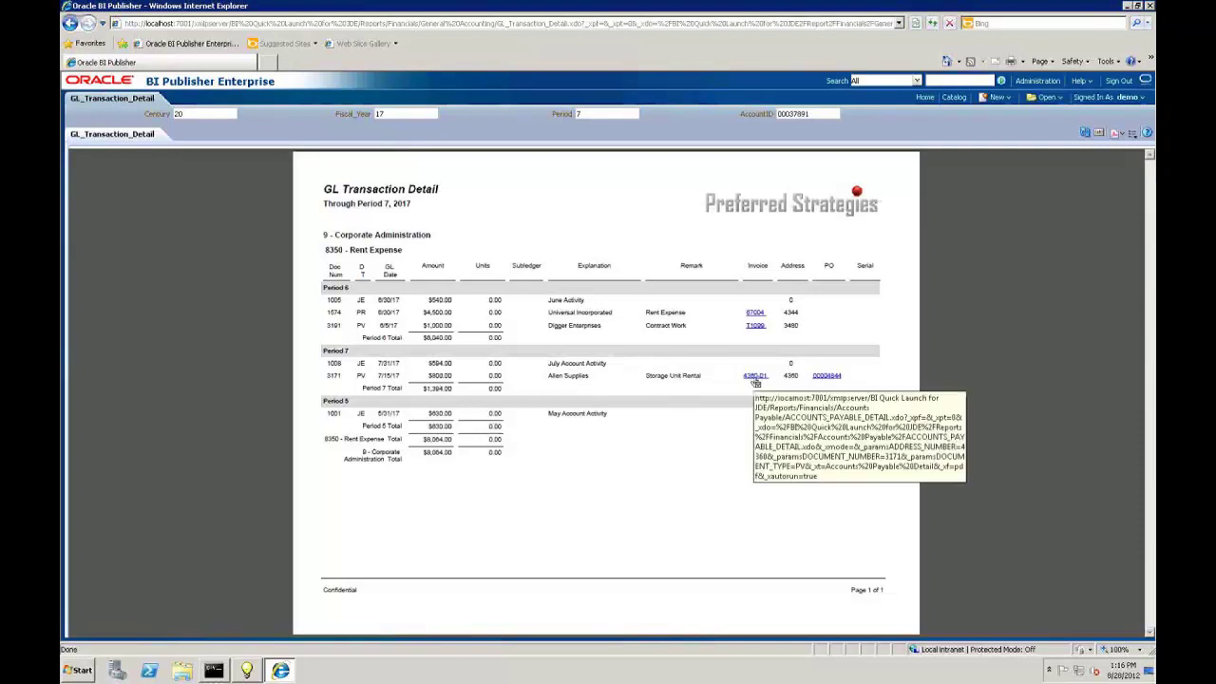
# Step: Drill into the Allen Supplies invoice's Accounts Payable Detail
pyautogui.click(755, 377)
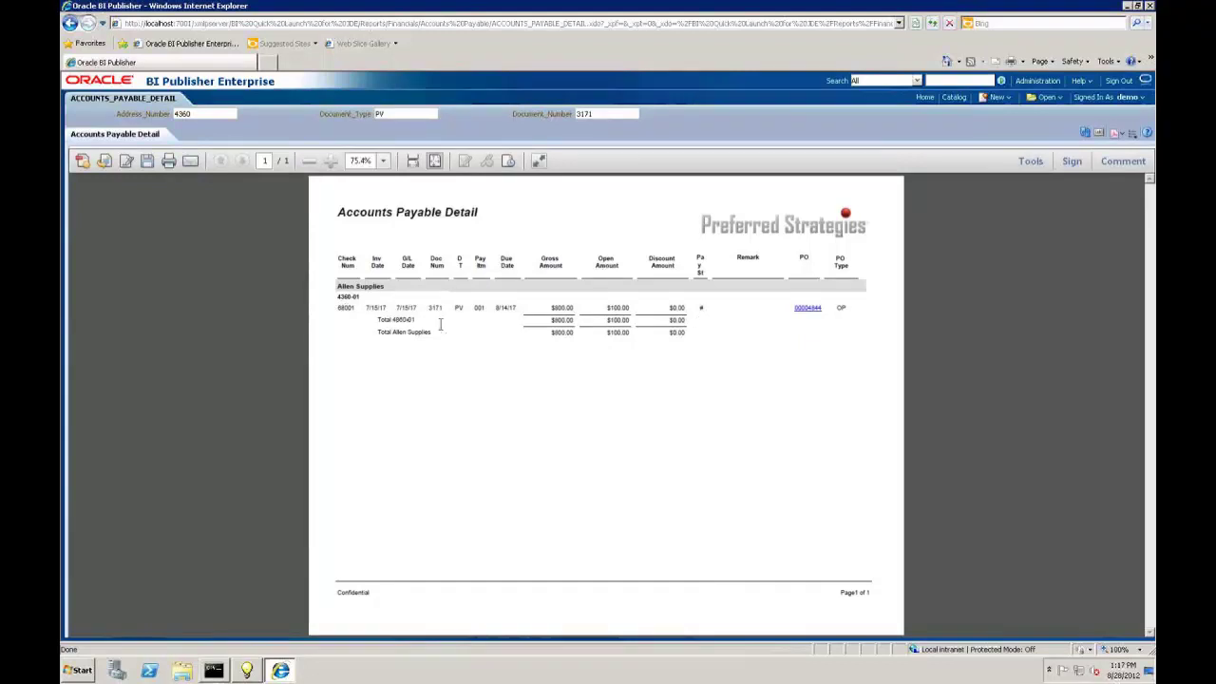
# Step: Open the Storage Unit Rental purchase order behind the Allen Supplies payable
pyautogui.click(805, 310)
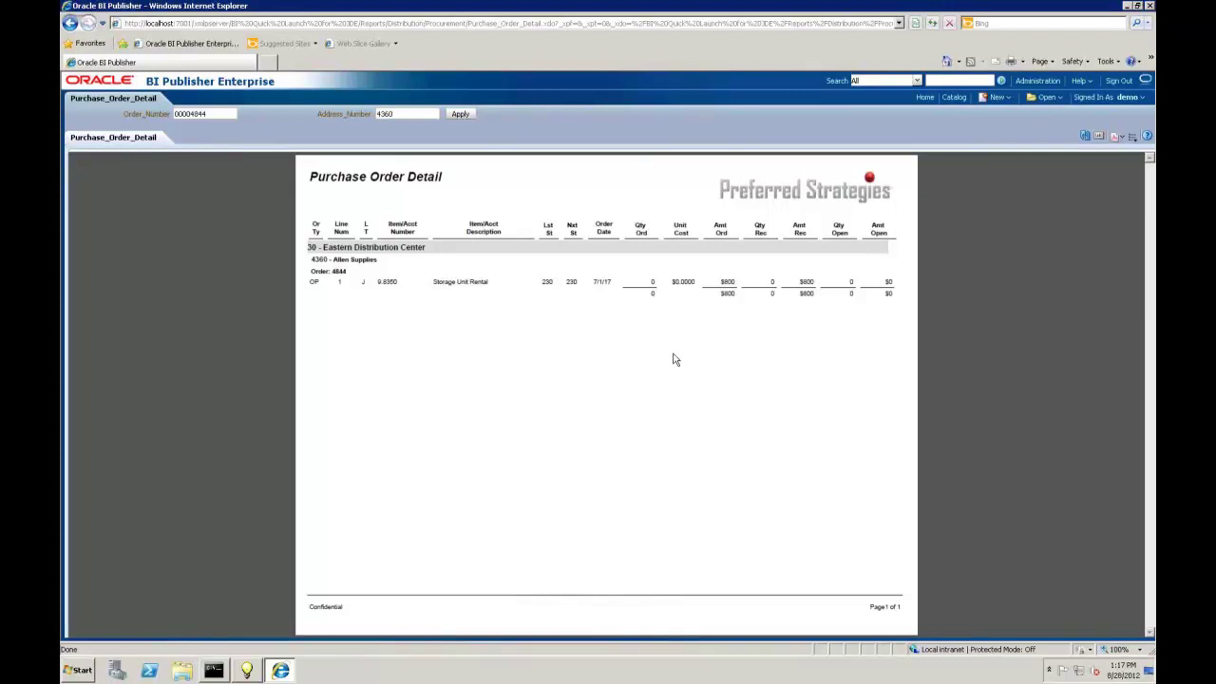
# Step: Navigate back through the PO, AP and GL detail reports to the Financial_Reporting_Package_Demo report
pyautogui.click(72, 23)
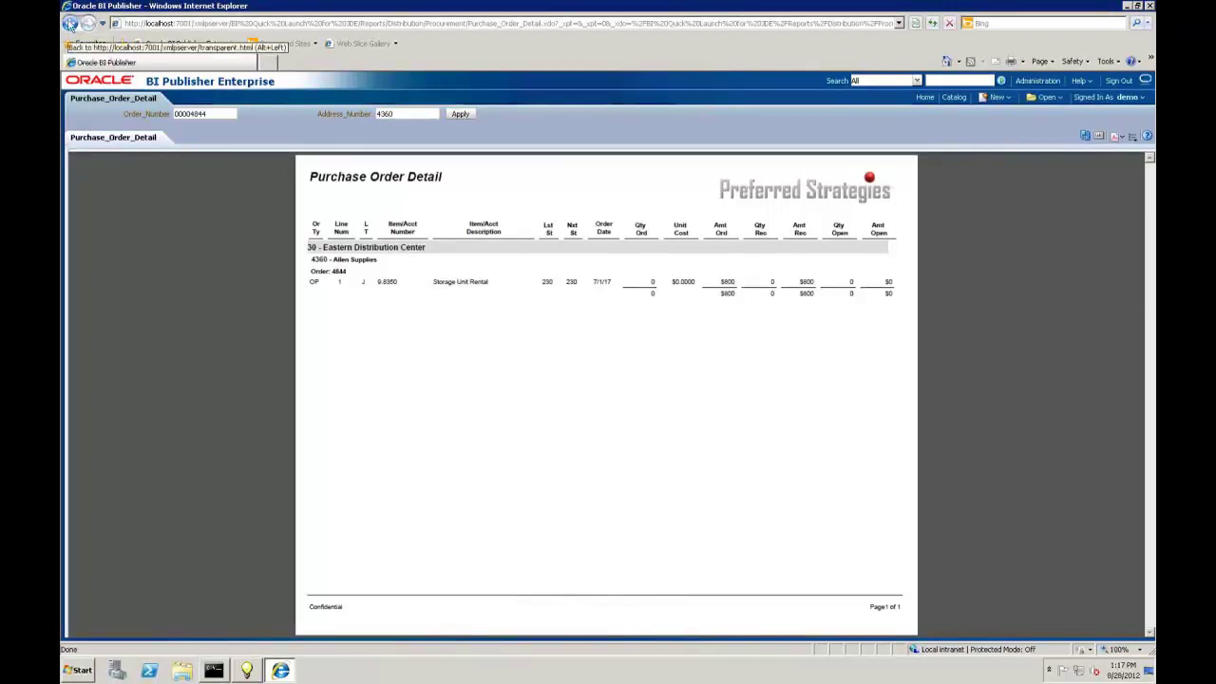
pyautogui.click(71, 24)
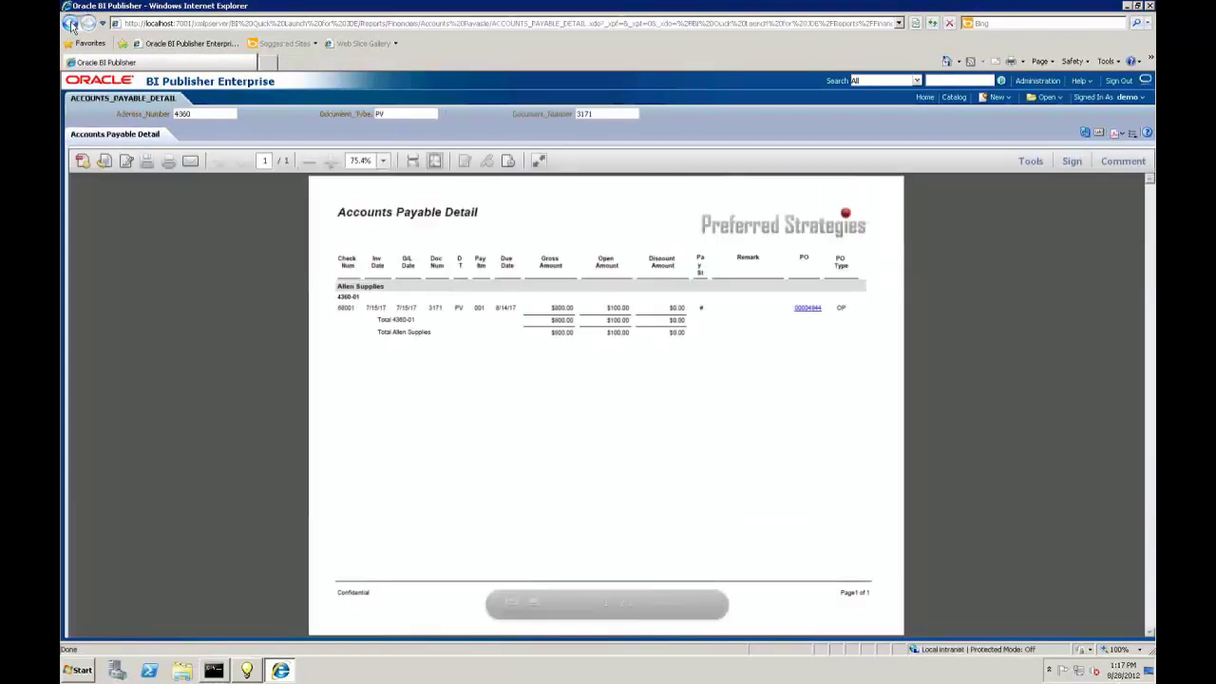
pyautogui.click(71, 24)
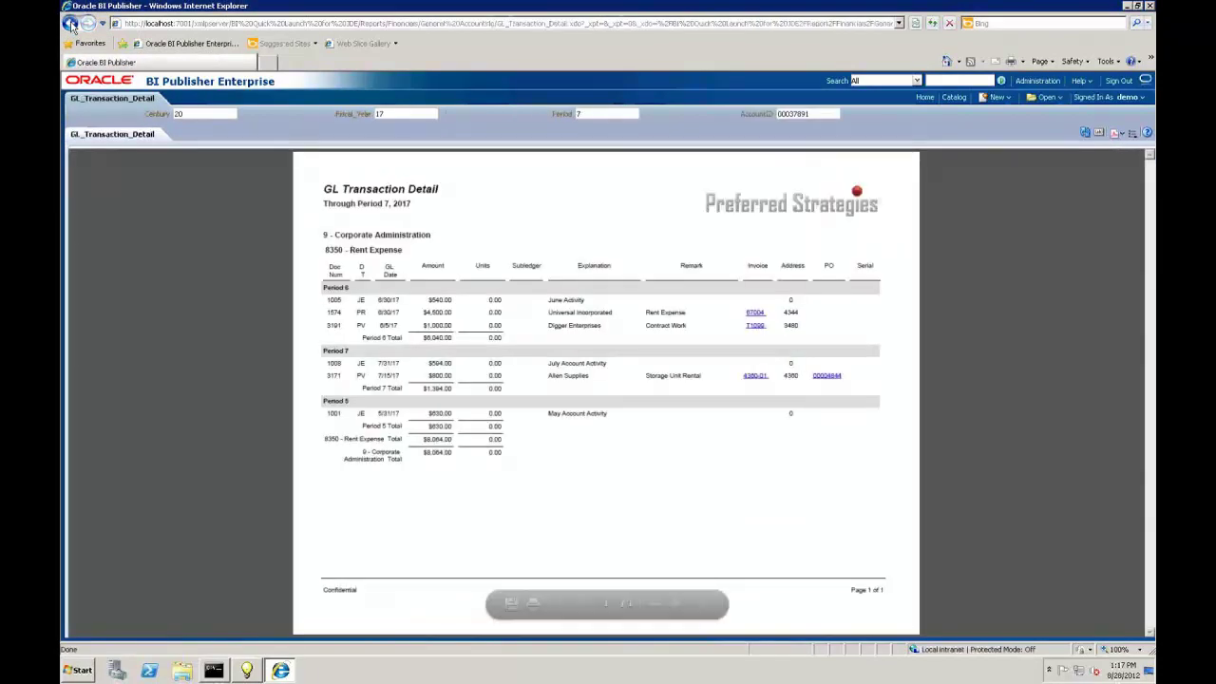
pyautogui.click(72, 23)
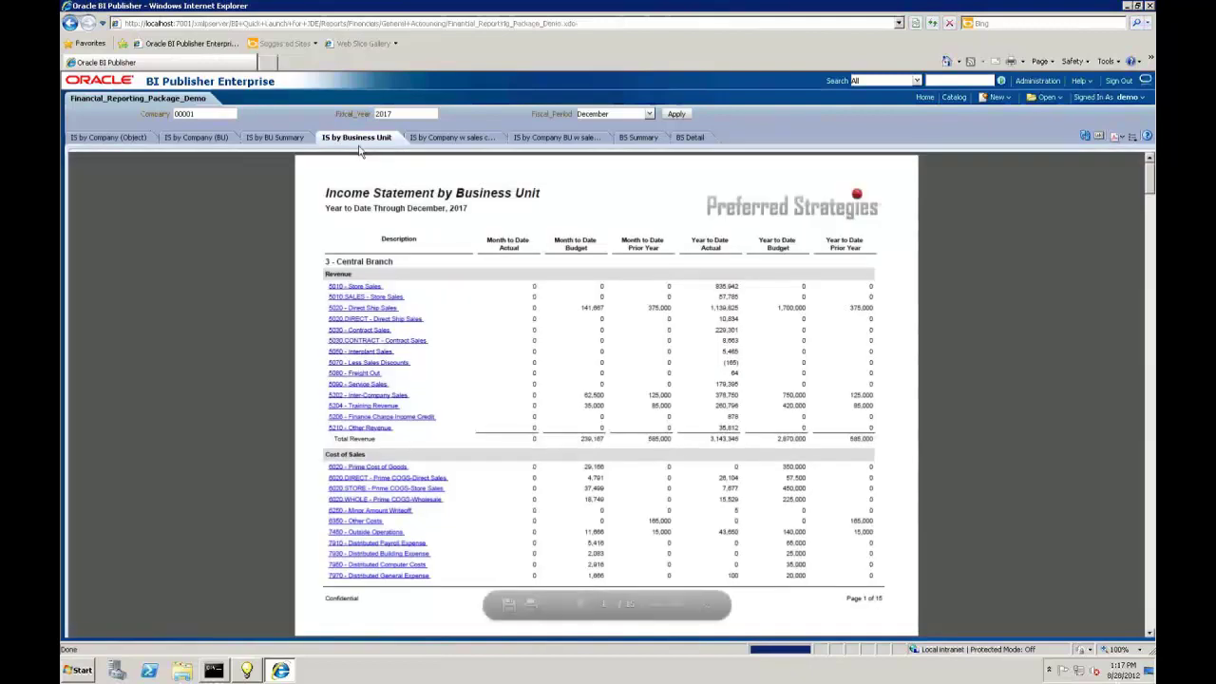
# Step: View the IS by Company w sales, BS Summary and BS Detail tabs, then drill into 1110.AUTOBKST
pyautogui.click(462, 139)
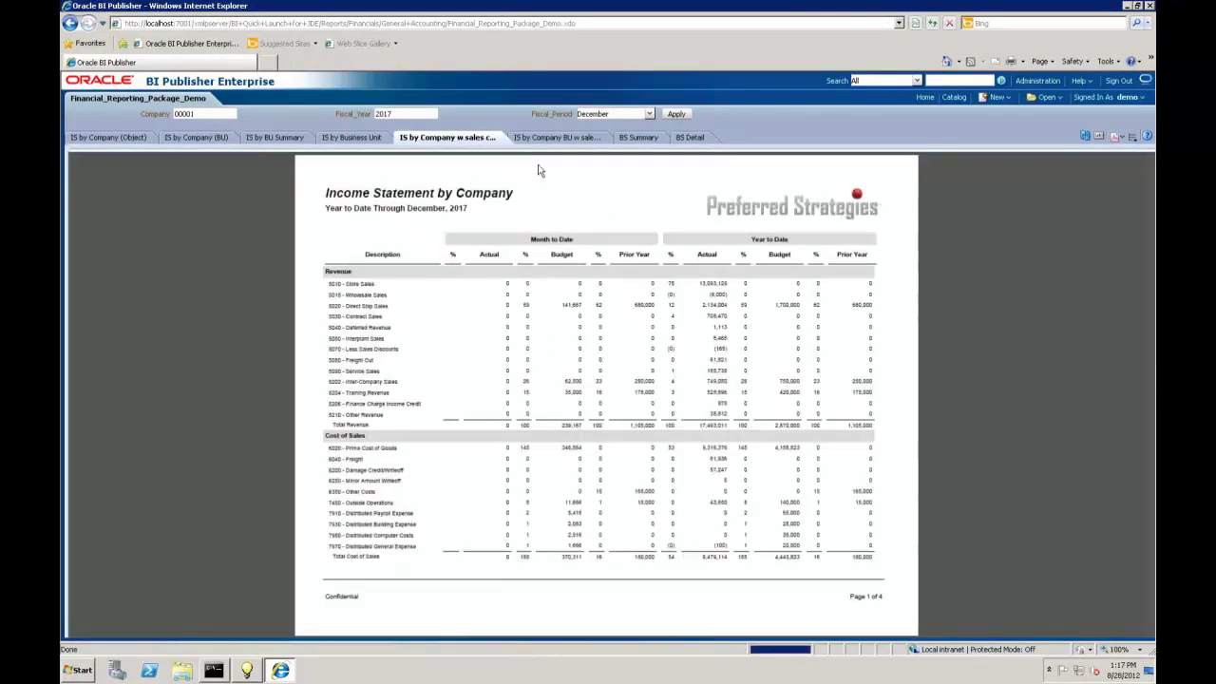
pyautogui.click(636, 138)
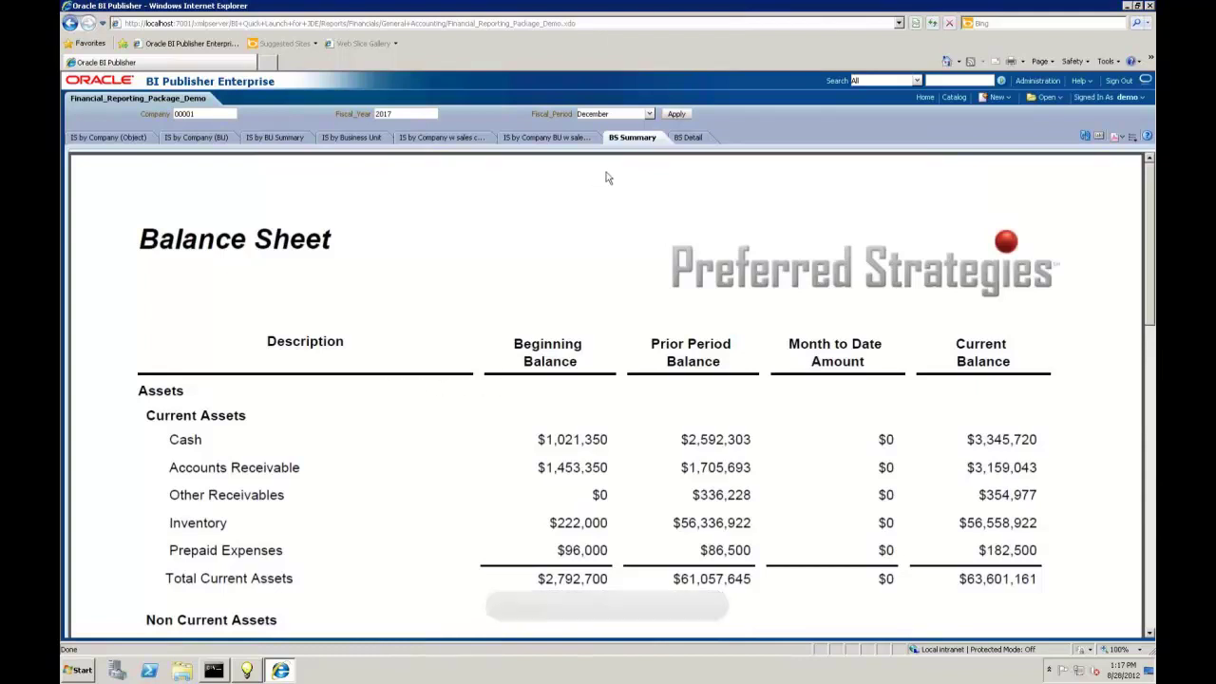
pyautogui.click(689, 140)
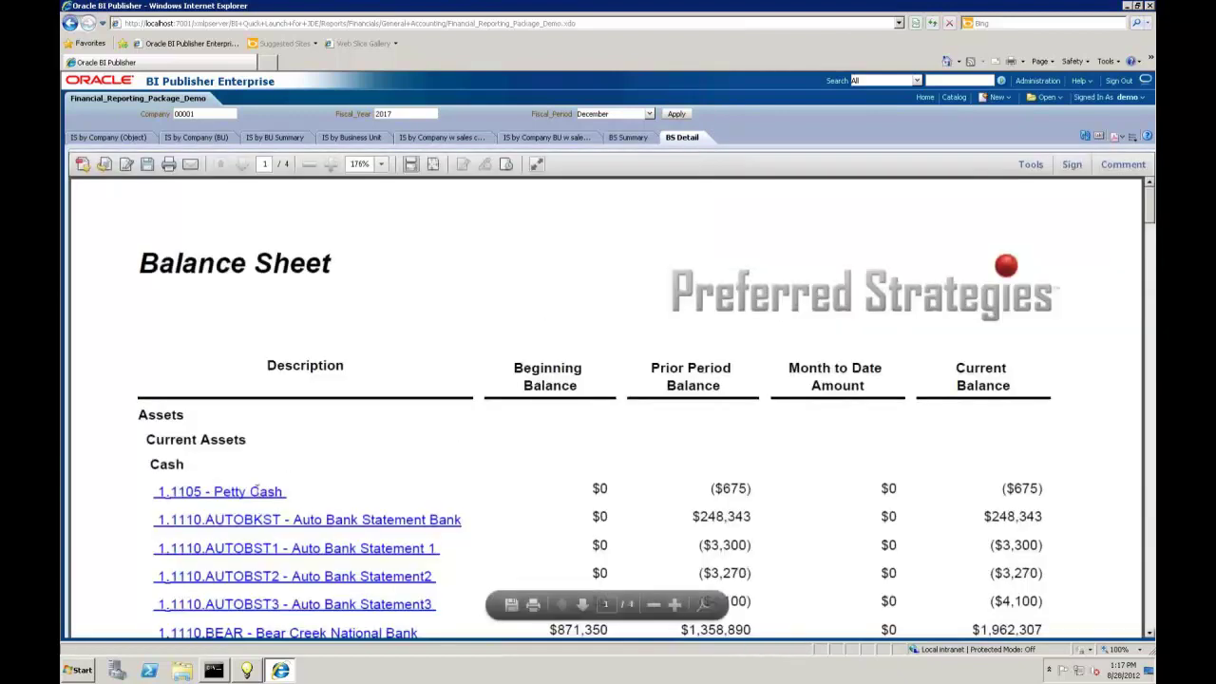
pyautogui.scroll(-2, 447, 497)
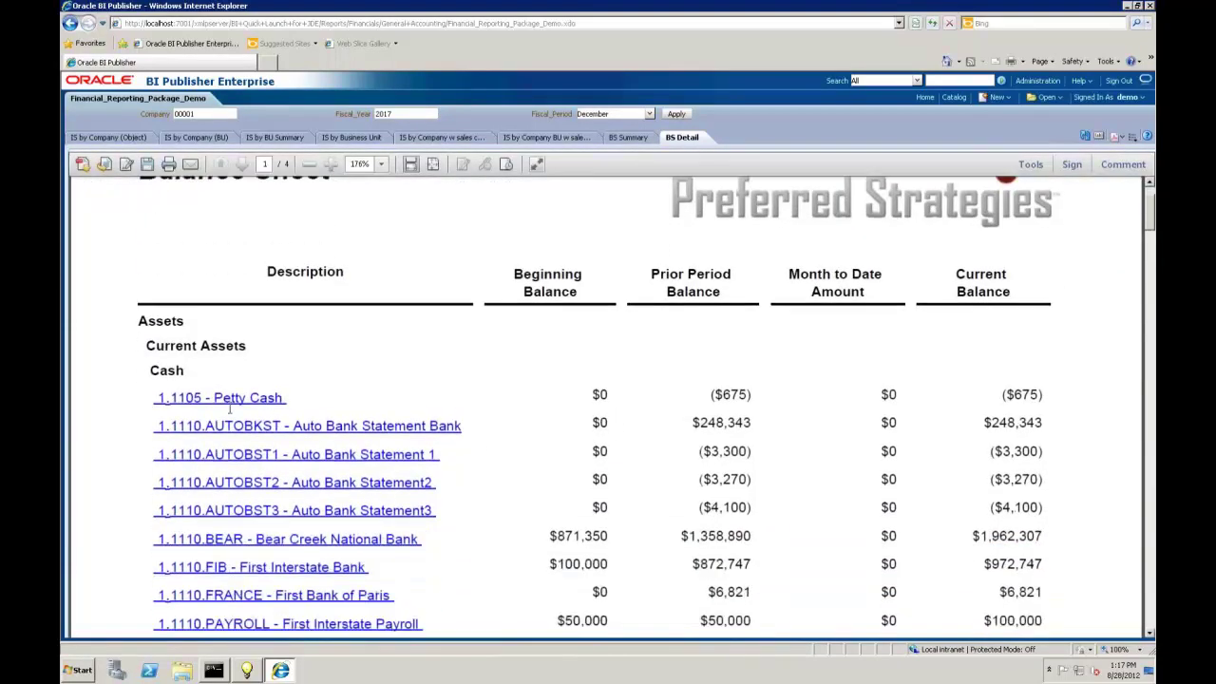
pyautogui.click(312, 430)
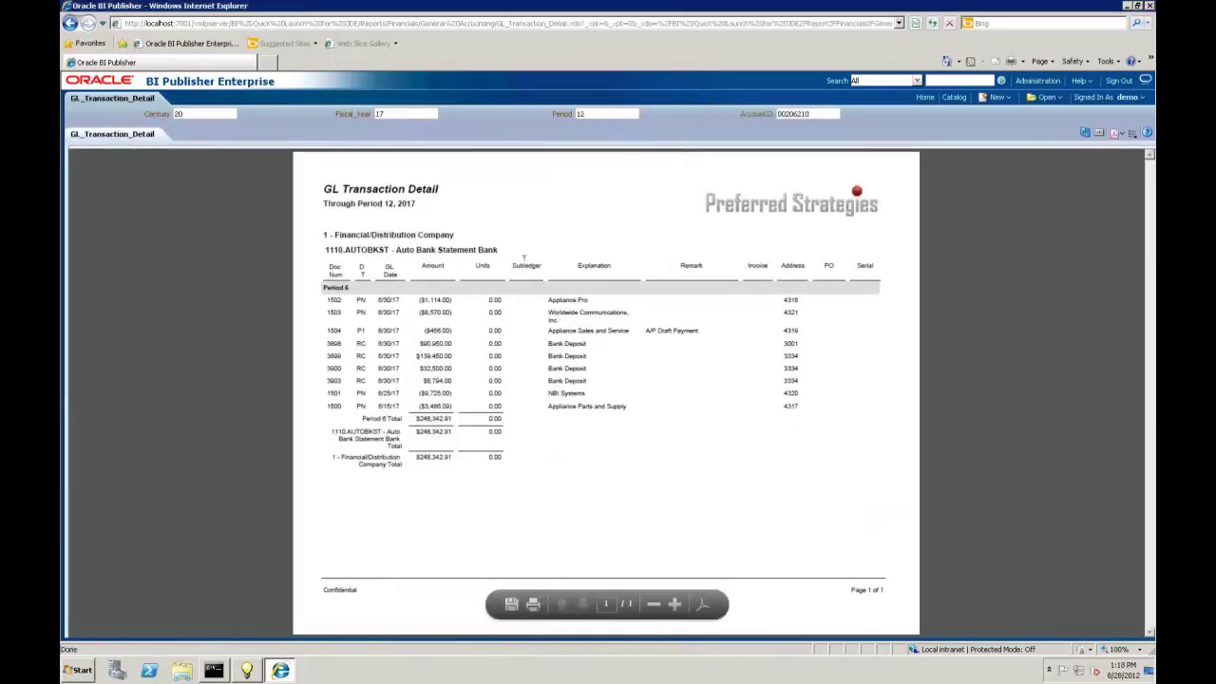